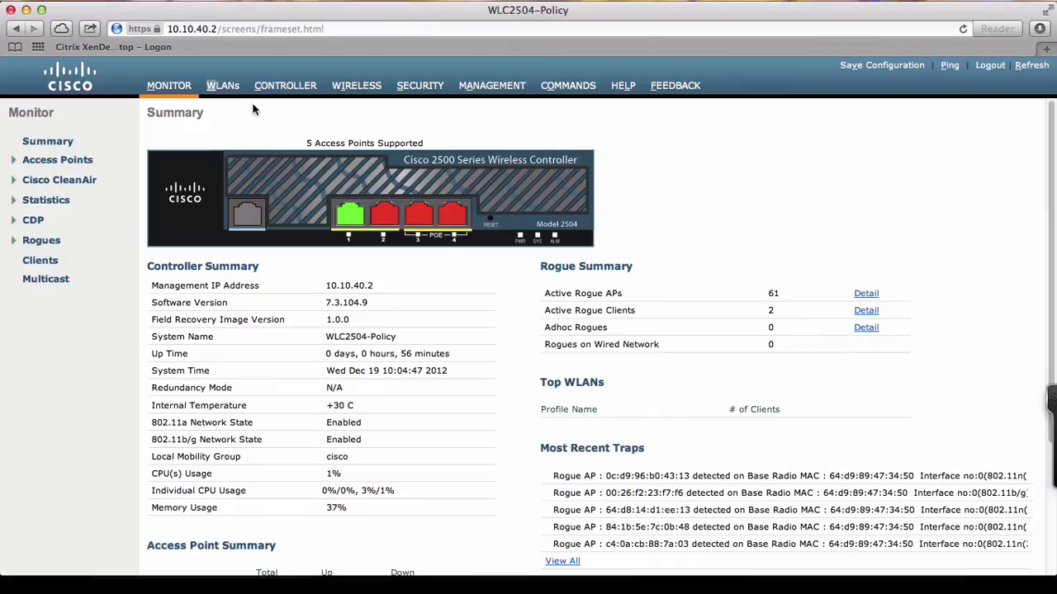
Step: Review the controller's interface list with its VLAN identifiers and IP addresses
{"action": "left_click", "coordinate": [299, 87]}
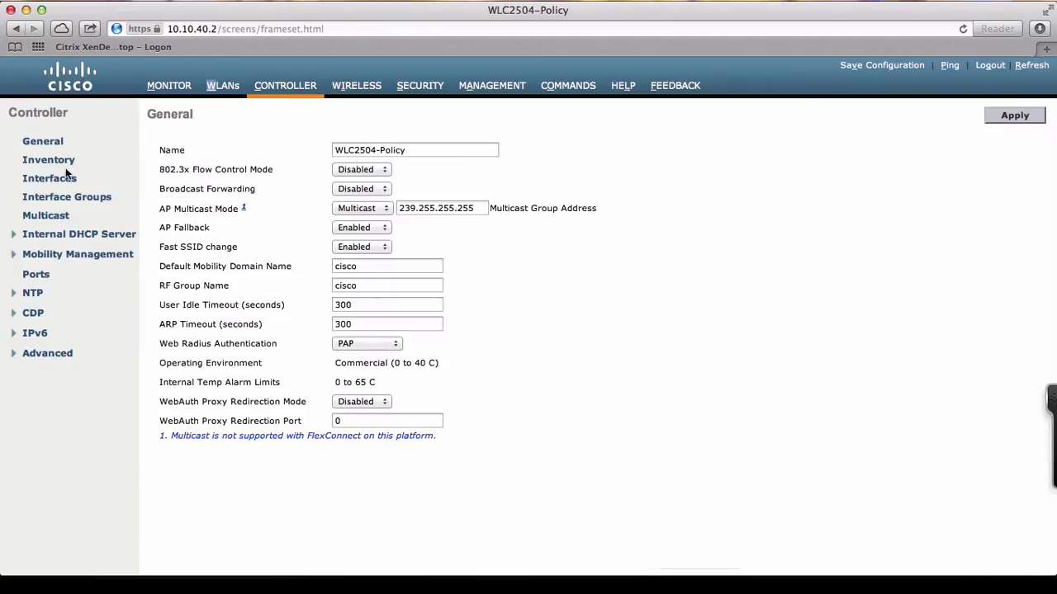
{"action": "left_click", "coordinate": [55, 178]}
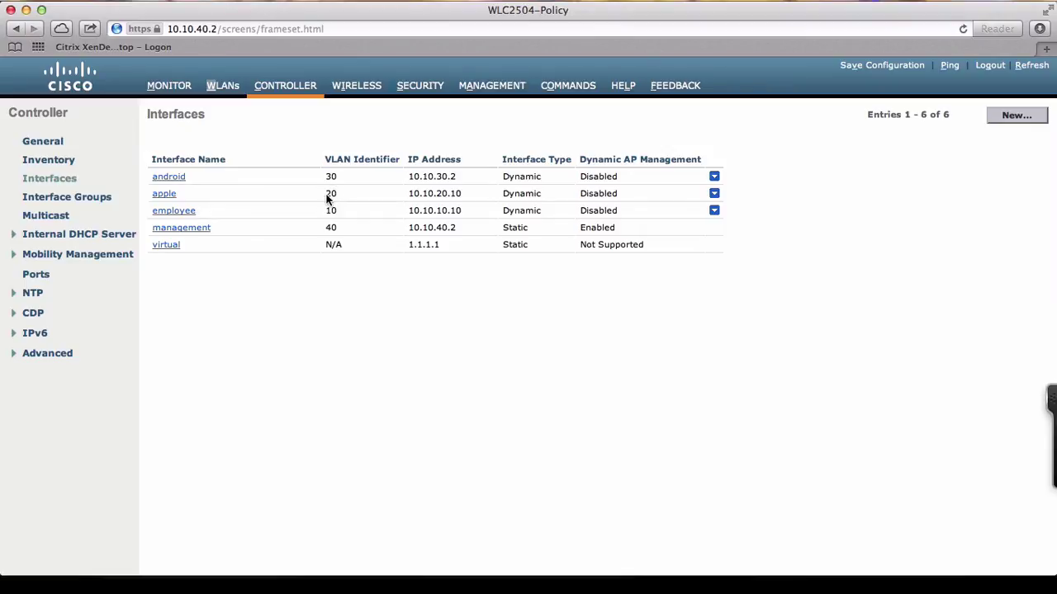
Step: Enable local client DHCP profiling and HTTP profiling on the Corp-Employee WLAN and apply the changes
{"action": "left_click", "coordinate": [221, 87]}
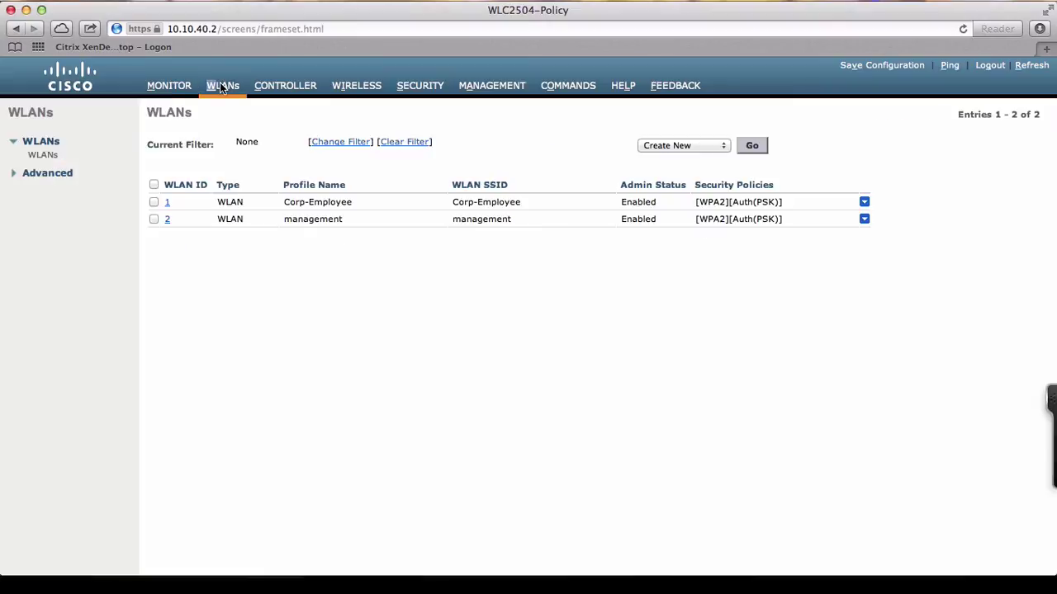
{"action": "left_click", "coordinate": [166, 203]}
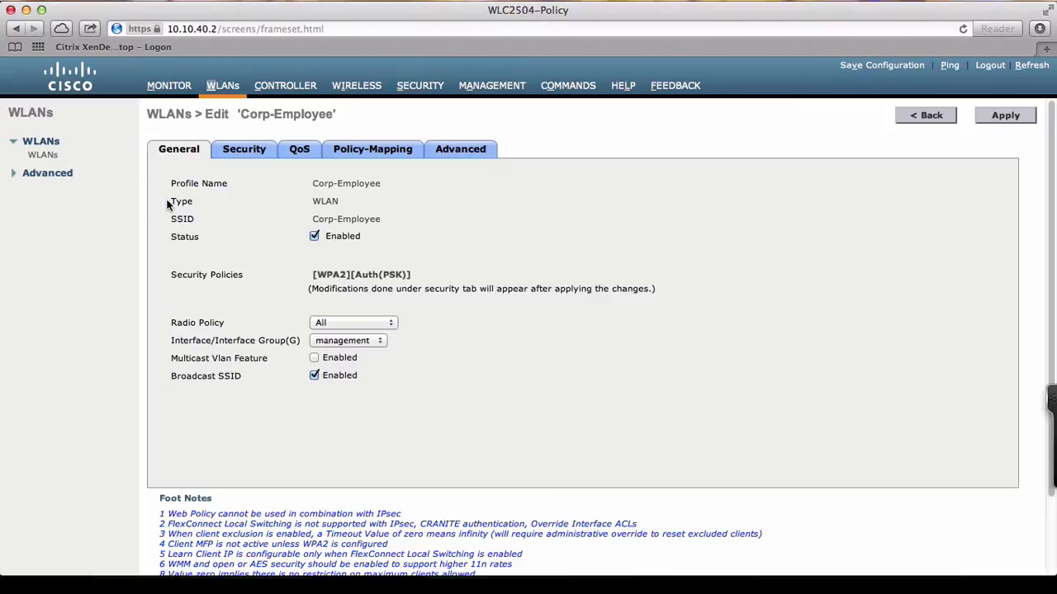
{"action": "left_click", "coordinate": [472, 149]}
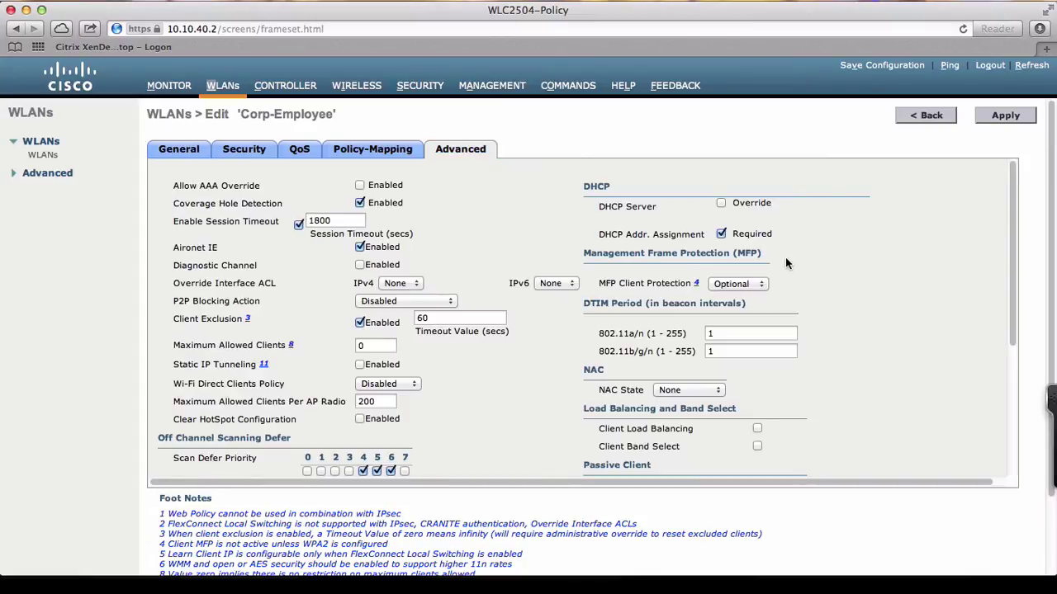
{"action": "scroll", "coordinate": [769, 306], "scroll_direction": "down", "scroll_amount": 5}
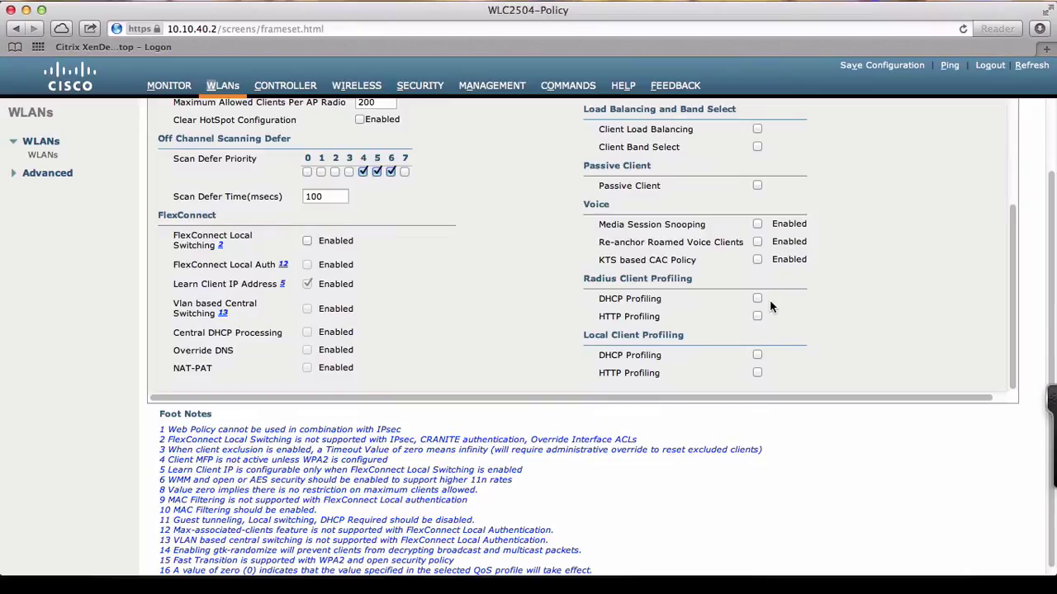
{"action": "left_click", "coordinate": [757, 355]}
{"action": "left_click", "coordinate": [758, 373]}
{"action": "scroll", "coordinate": [819, 351], "scroll_direction": "up", "scroll_amount": 10}
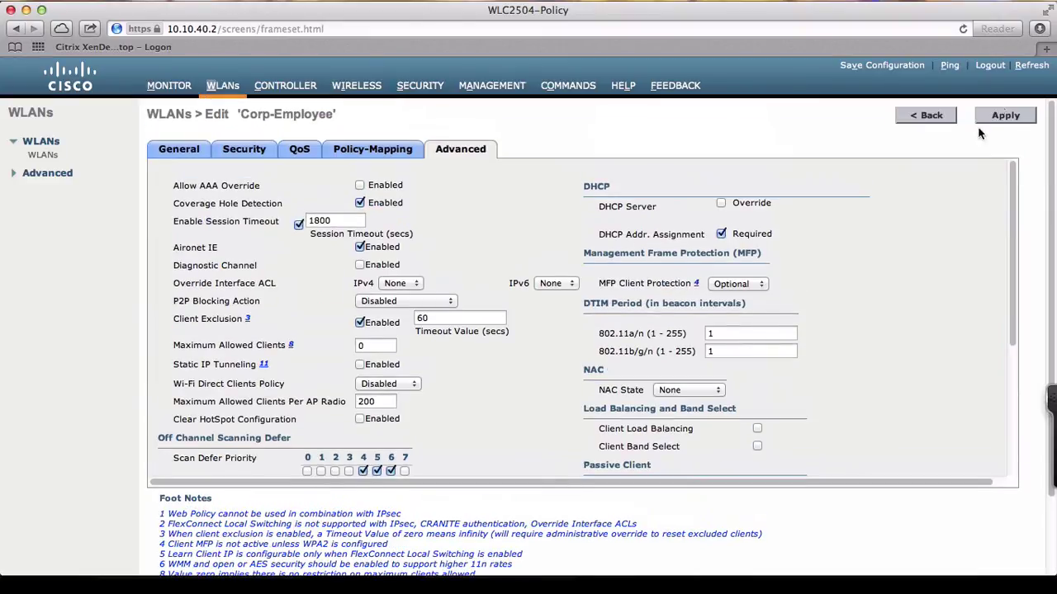
{"action": "left_click", "coordinate": [1001, 116]}
{"action": "left_click", "coordinate": [660, 221]}
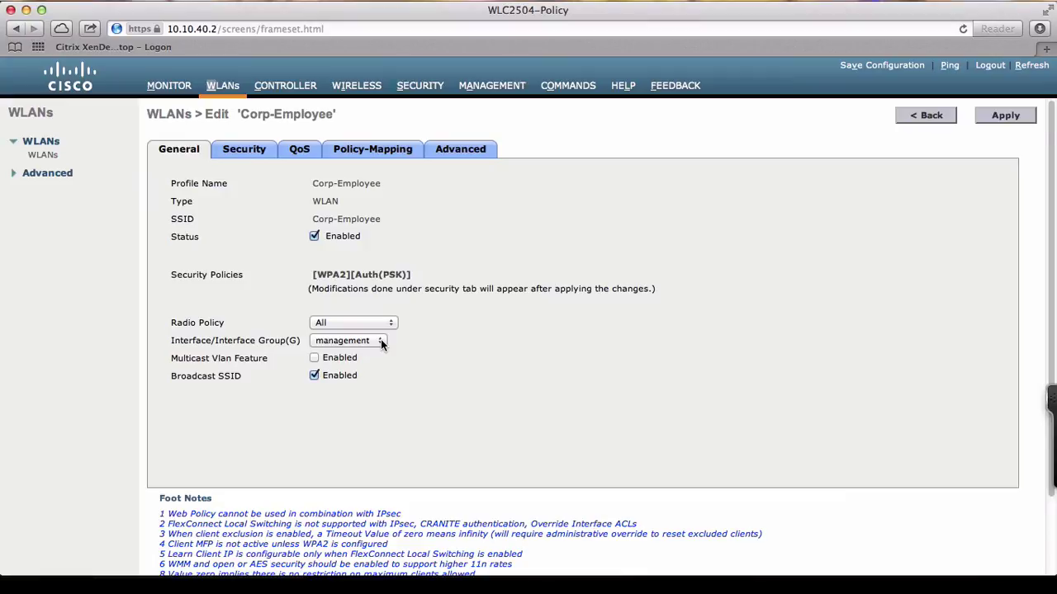
Step: Create a local classification policy named iPad
{"action": "left_click", "coordinate": [411, 85]}
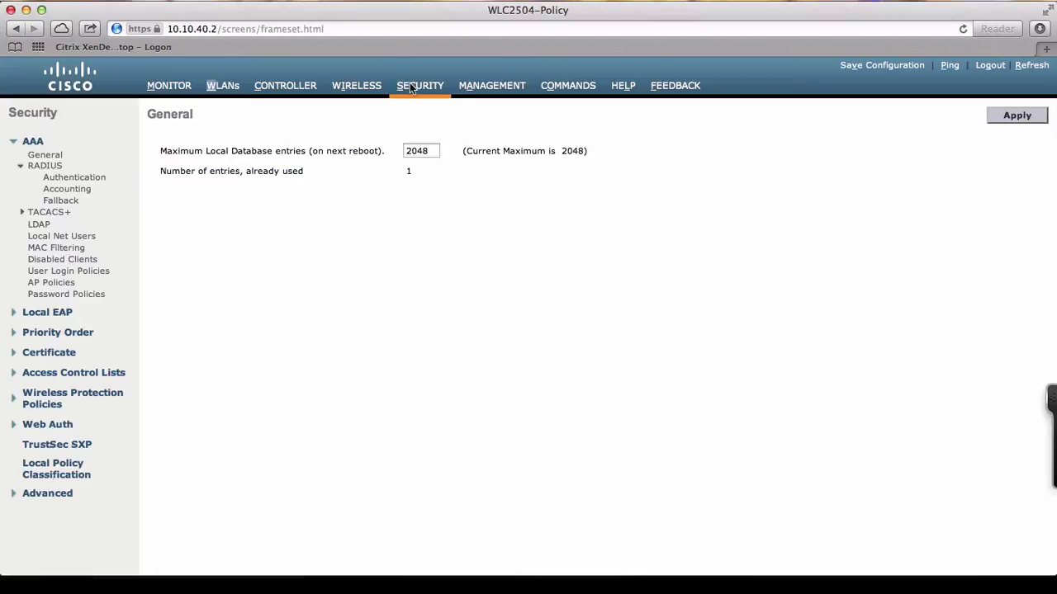
{"action": "left_click", "coordinate": [48, 471]}
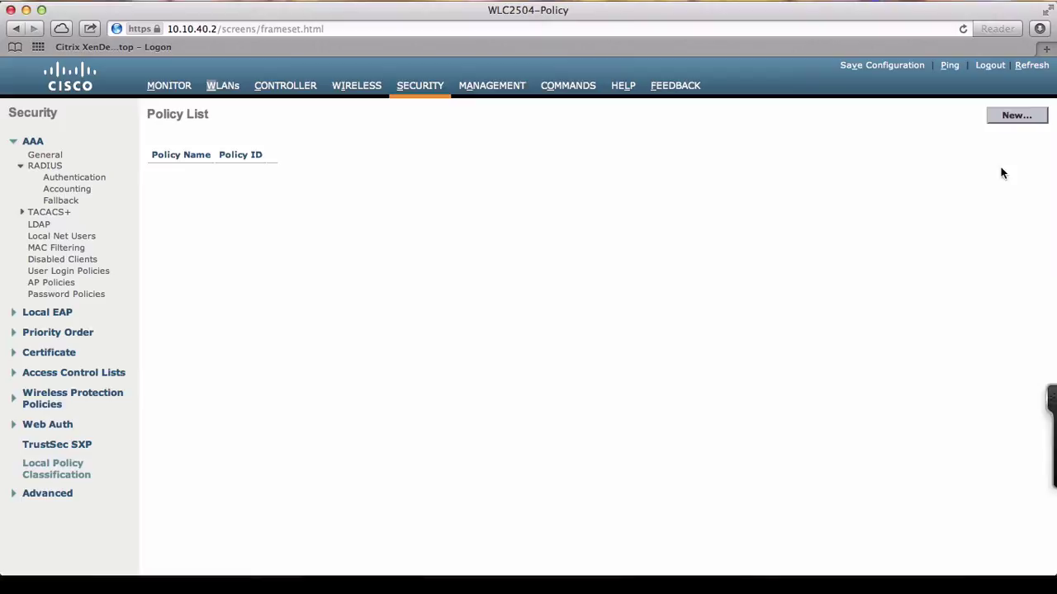
{"action": "left_click", "coordinate": [1007, 115]}
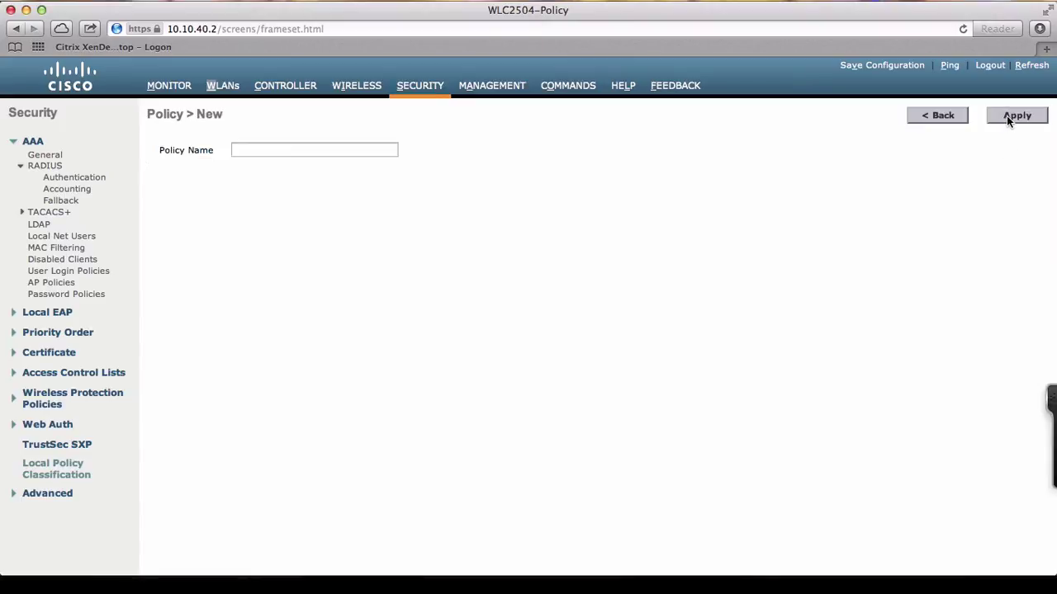
{"action": "left_click", "coordinate": [294, 149]}
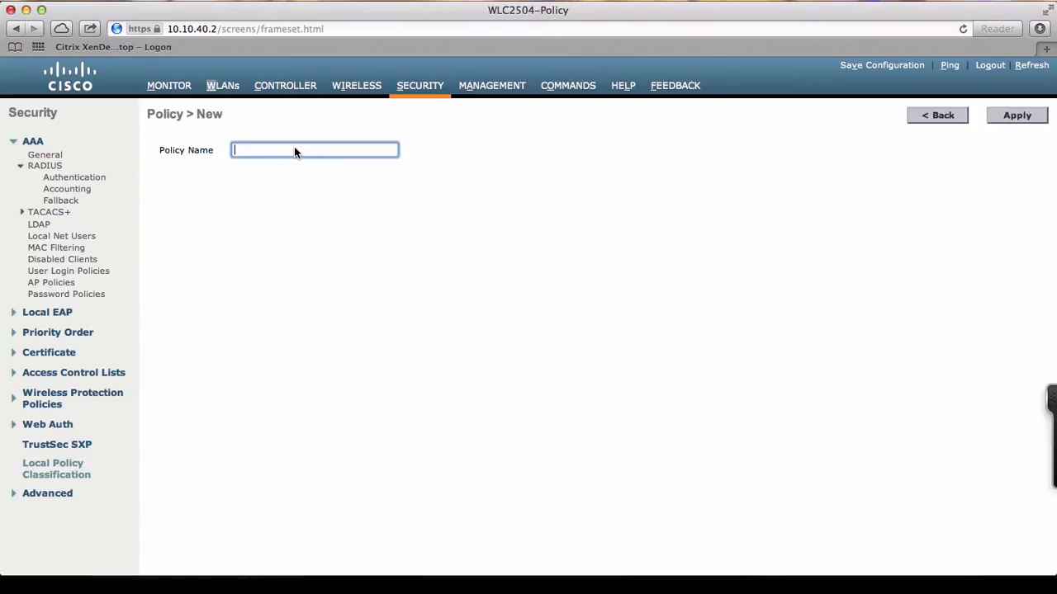
{"action": "type", "text": "iPad"}
{"action": "left_click", "coordinate": [1009, 116]}
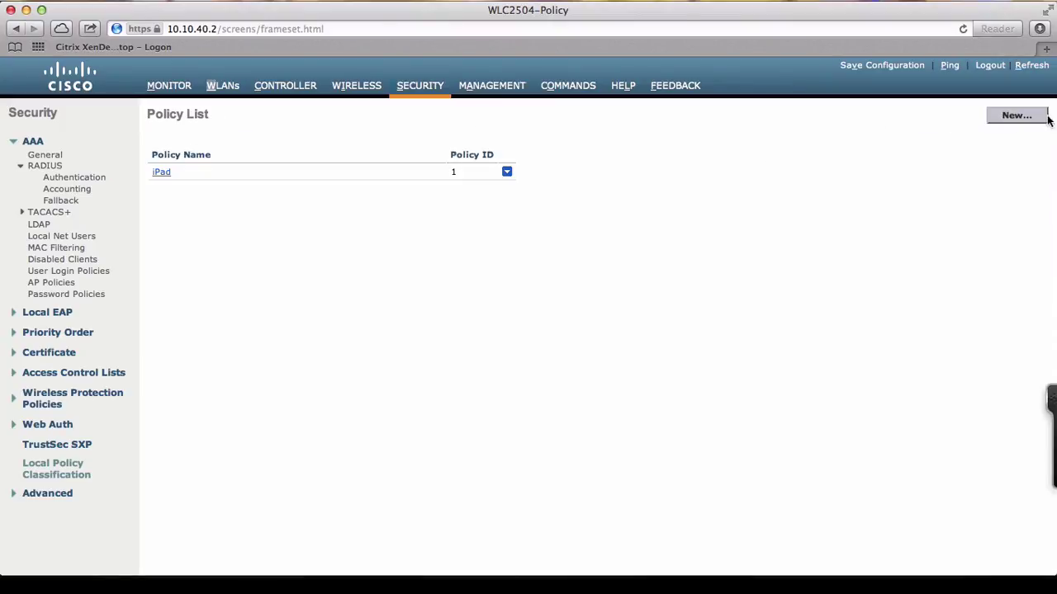
Step: Create a second local classification policy named Android
{"action": "left_click", "coordinate": [1007, 116]}
{"action": "left_click", "coordinate": [304, 151]}
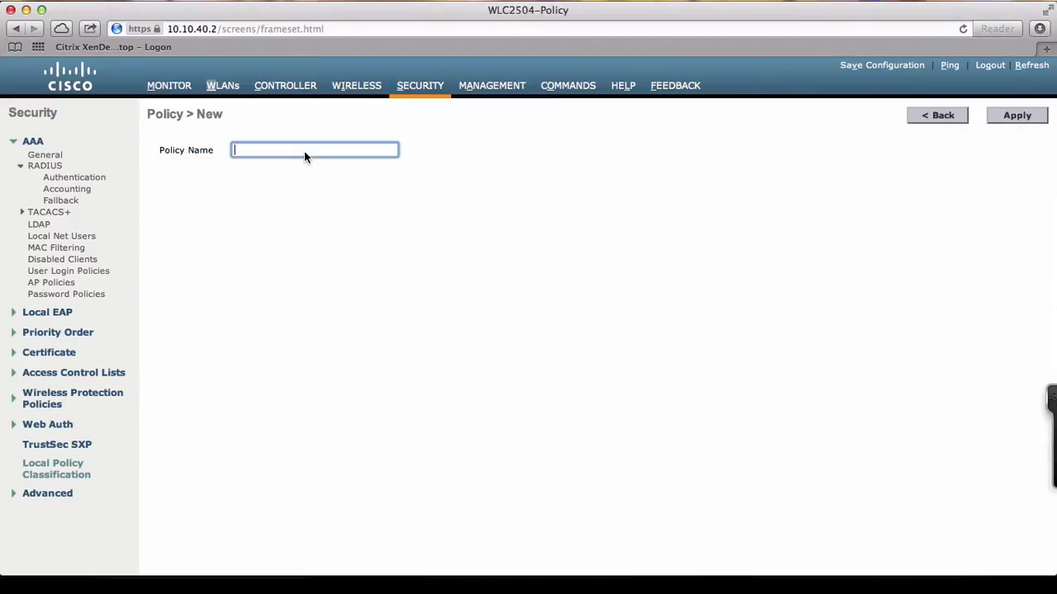
{"action": "type", "text": "Android"}
{"action": "left_click", "coordinate": [1017, 116]}
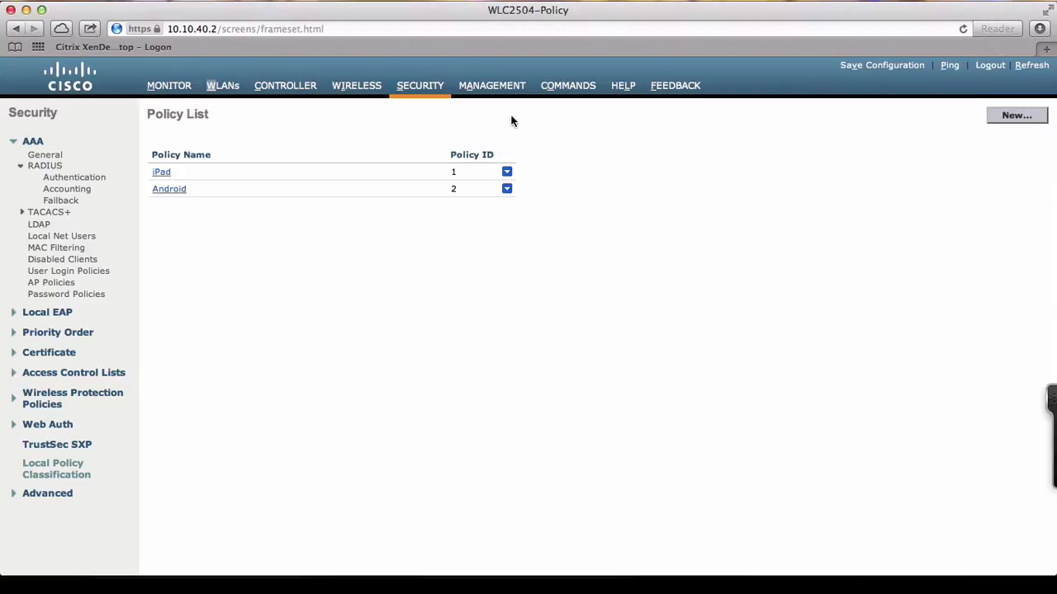
Step: Configure the iPad policy to match the Apple-iPad device type and assign VLAN ID 20, applying the changes
{"action": "left_click", "coordinate": [161, 173]}
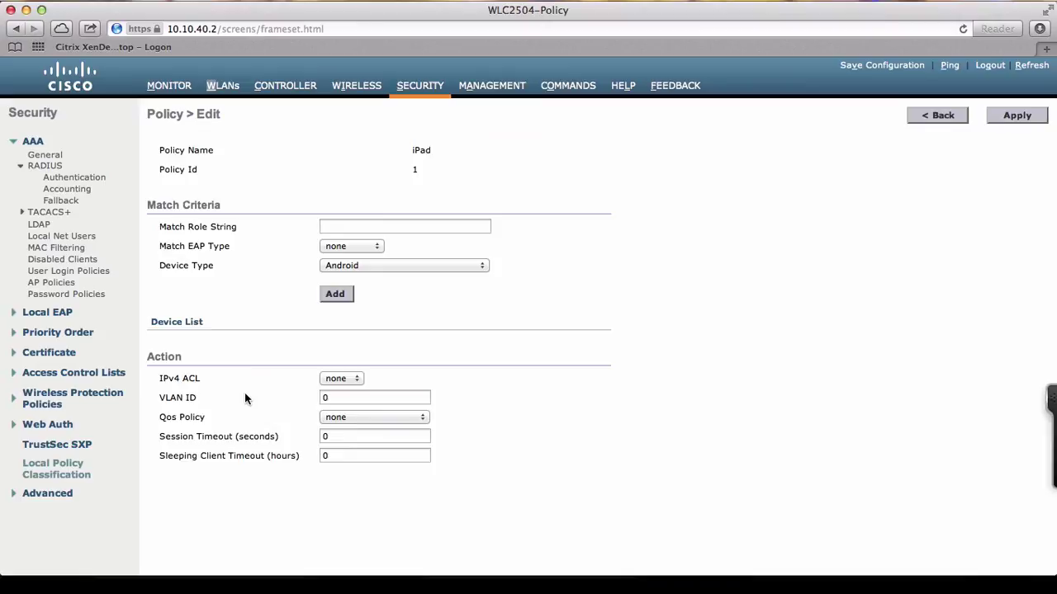
{"action": "left_click", "coordinate": [334, 397]}
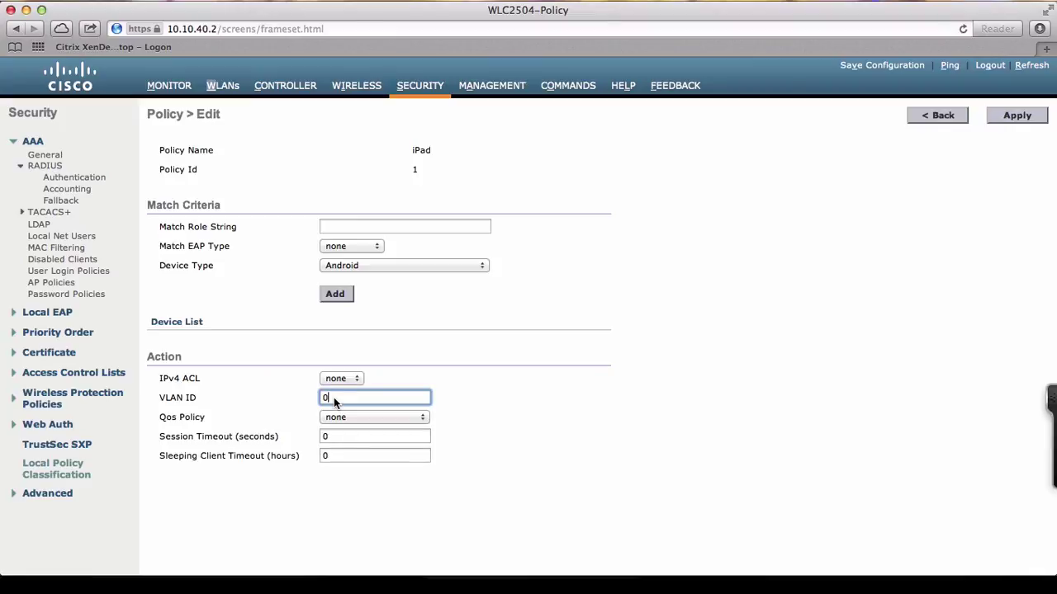
{"action": "key", "text": "BackSpace"}
{"action": "type", "text": "20"}
{"action": "left_click", "coordinate": [416, 265]}
{"action": "left_click", "coordinate": [389, 305]}
{"action": "left_click", "coordinate": [346, 297]}
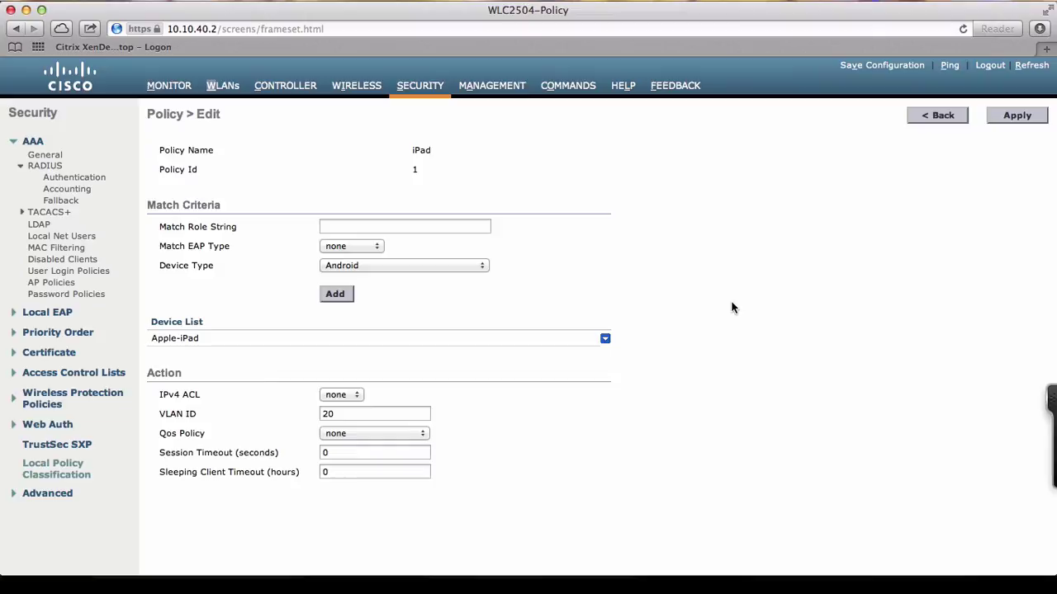
{"action": "left_click", "coordinate": [1012, 119]}
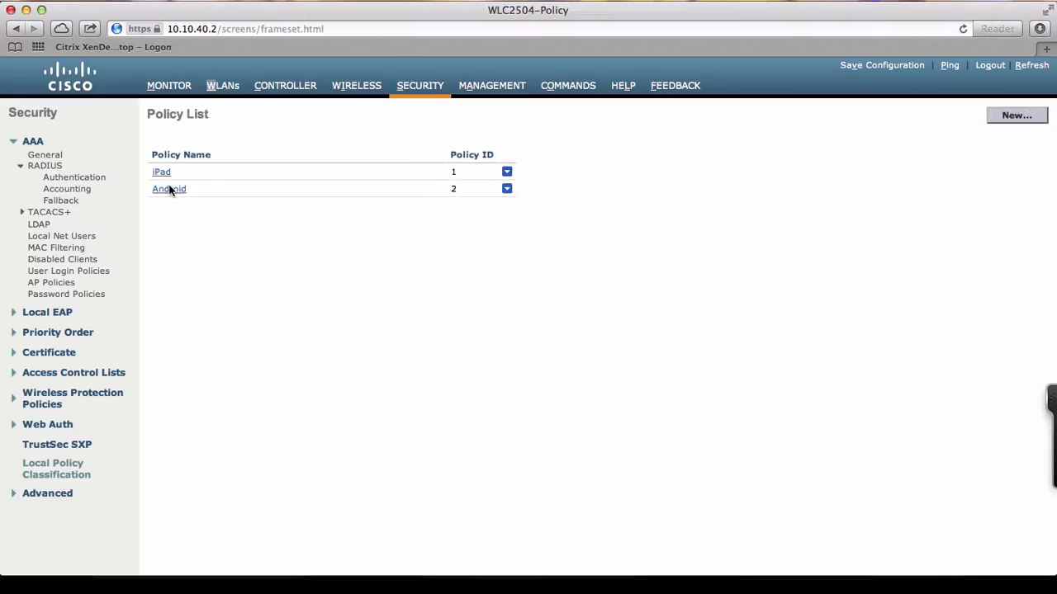
Step: Configure the Android policy to match the Android device type and assign VLAN ID 30
{"action": "left_click", "coordinate": [169, 189]}
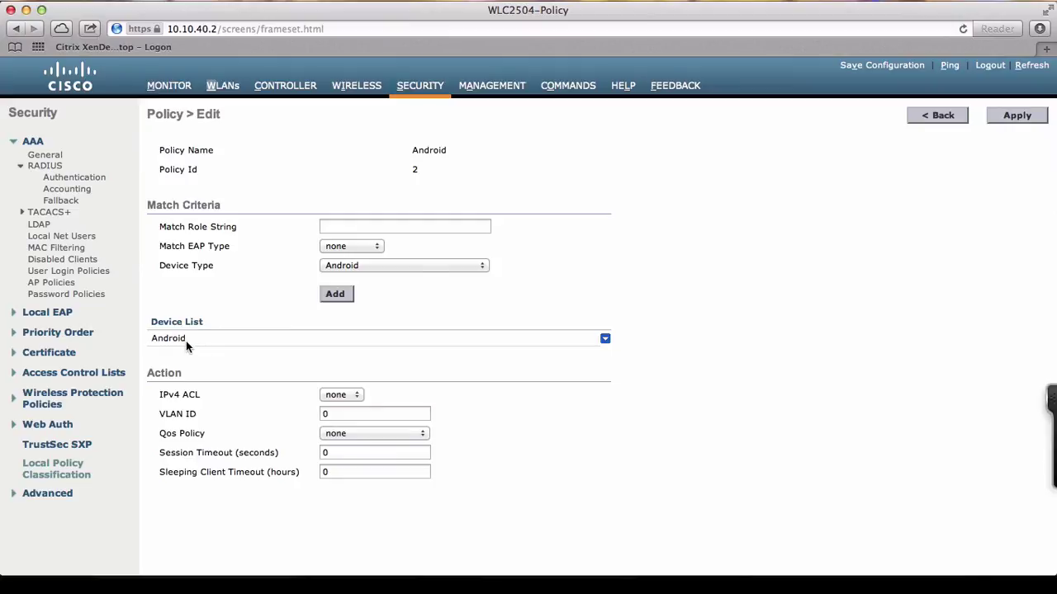
{"action": "left_click", "coordinate": [355, 413]}
{"action": "key", "text": "BackSpace"}
{"action": "type", "text": "30"}
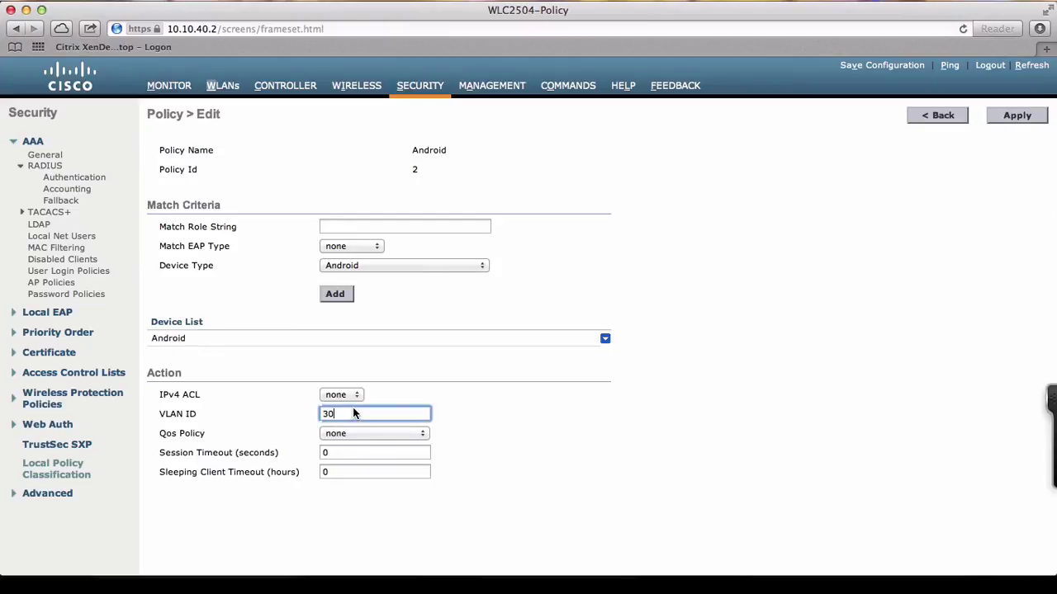
{"action": "left_click", "coordinate": [937, 116]}
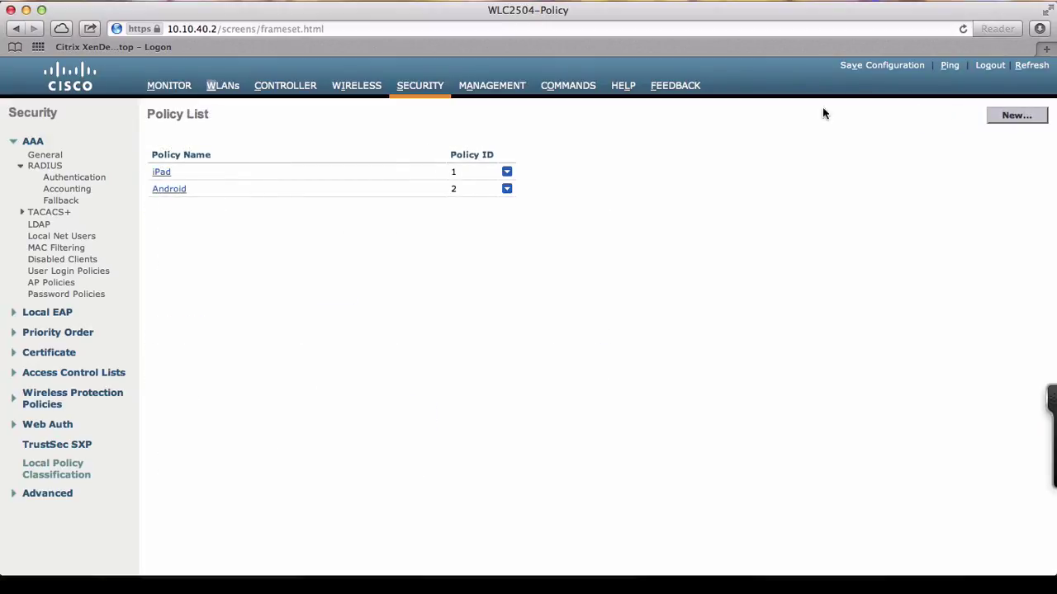
Step: Map the iPad policy to the Corp-Employee WLAN with priority index 1
{"action": "left_click", "coordinate": [223, 86]}
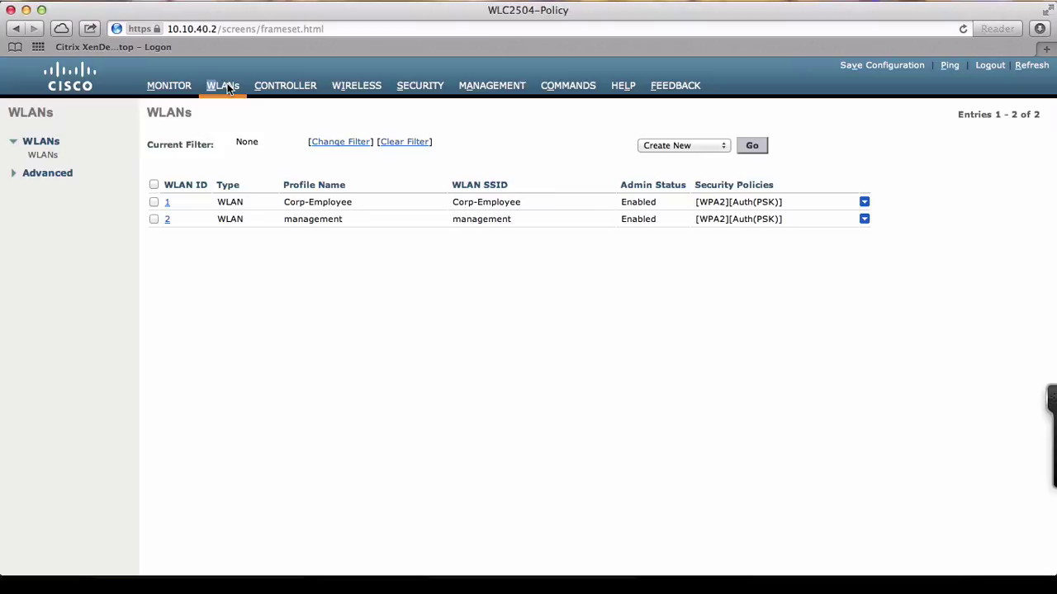
{"action": "left_click", "coordinate": [165, 203]}
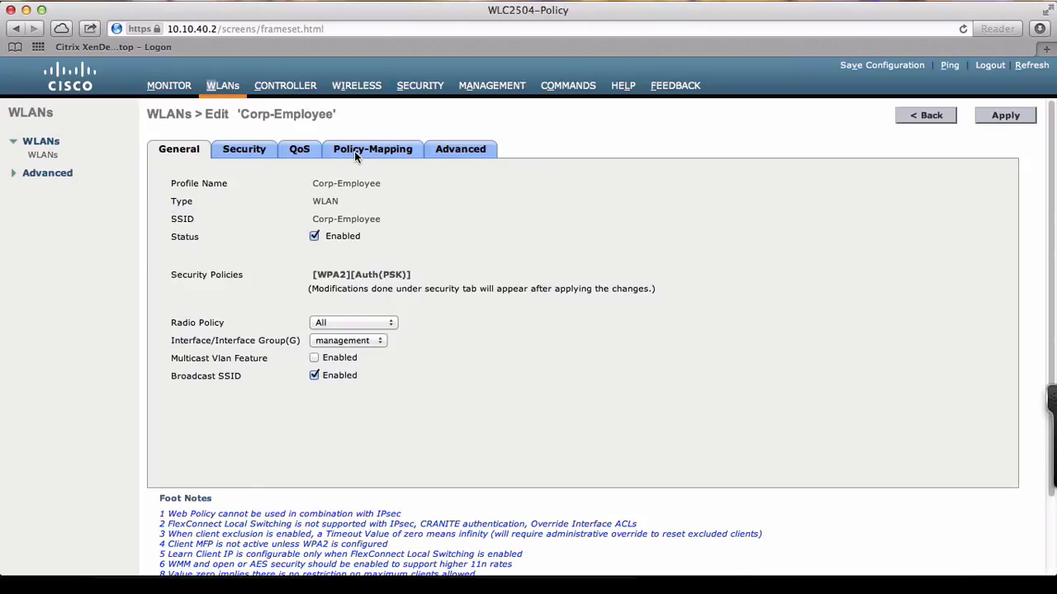
{"action": "left_click", "coordinate": [354, 151]}
{"action": "left_click", "coordinate": [351, 185]}
{"action": "type", "text": "1"}
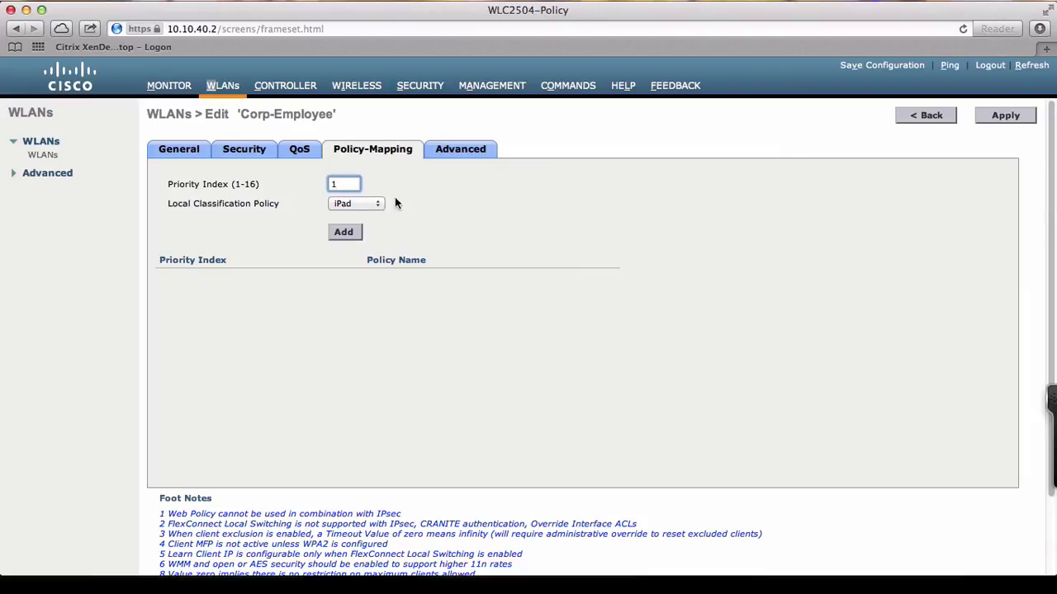
{"action": "left_click", "coordinate": [420, 202]}
{"action": "left_click", "coordinate": [344, 232]}
{"action": "left_click", "coordinate": [637, 219]}
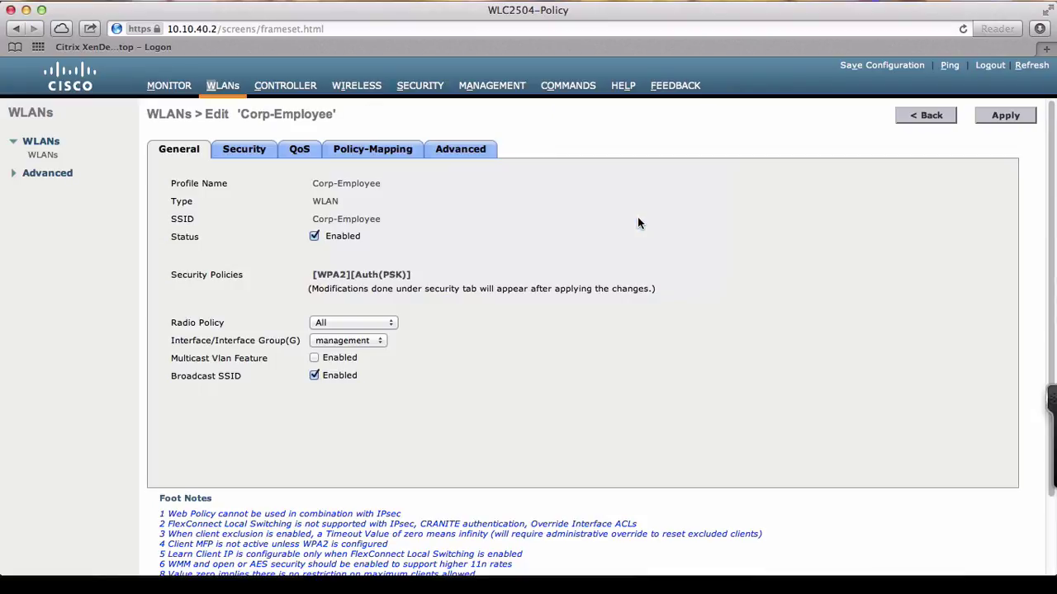
Step: Map the Android policy to the Corp-Employee WLAN with priority index 2
{"action": "left_click", "coordinate": [374, 153]}
{"action": "left_click", "coordinate": [378, 204]}
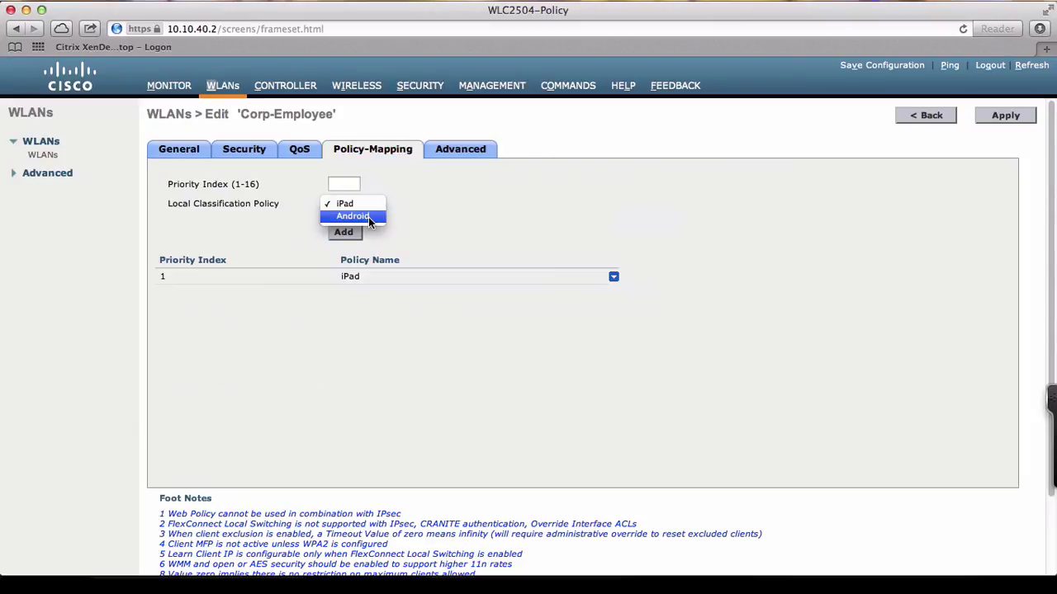
{"action": "left_click", "coordinate": [368, 218]}
{"action": "key", "text": "shift+Tab"}
{"action": "type", "text": "2"}
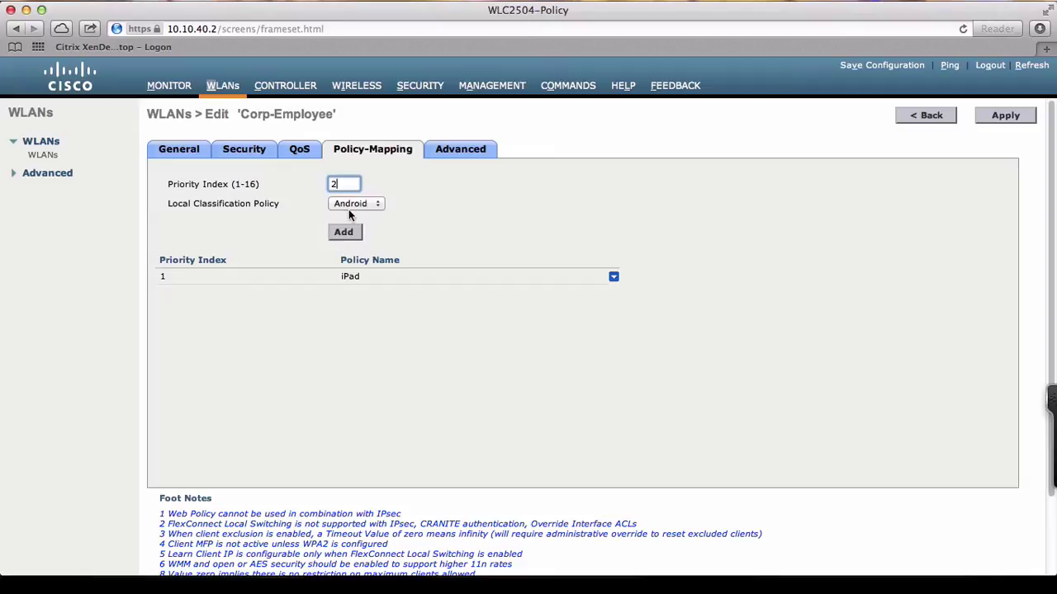
{"action": "left_click", "coordinate": [343, 232]}
{"action": "left_click", "coordinate": [637, 222]}
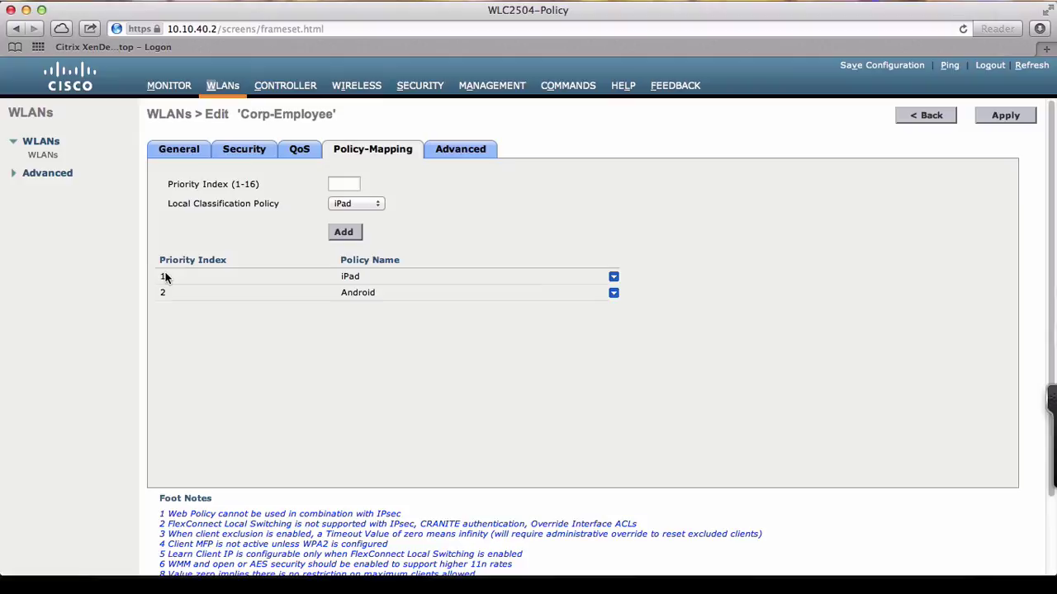
Step: Examine the details of the connected iPad and Android clients, checking each one's IP address, interface and VLAN ID
{"action": "left_click", "coordinate": [912, 118]}
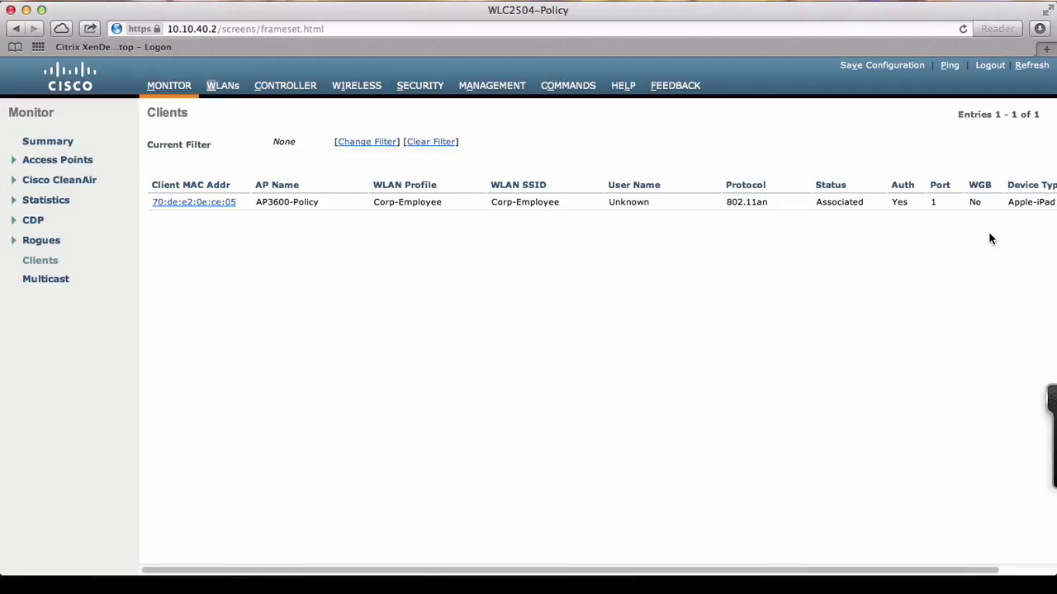
{"action": "left_click", "coordinate": [197, 203]}
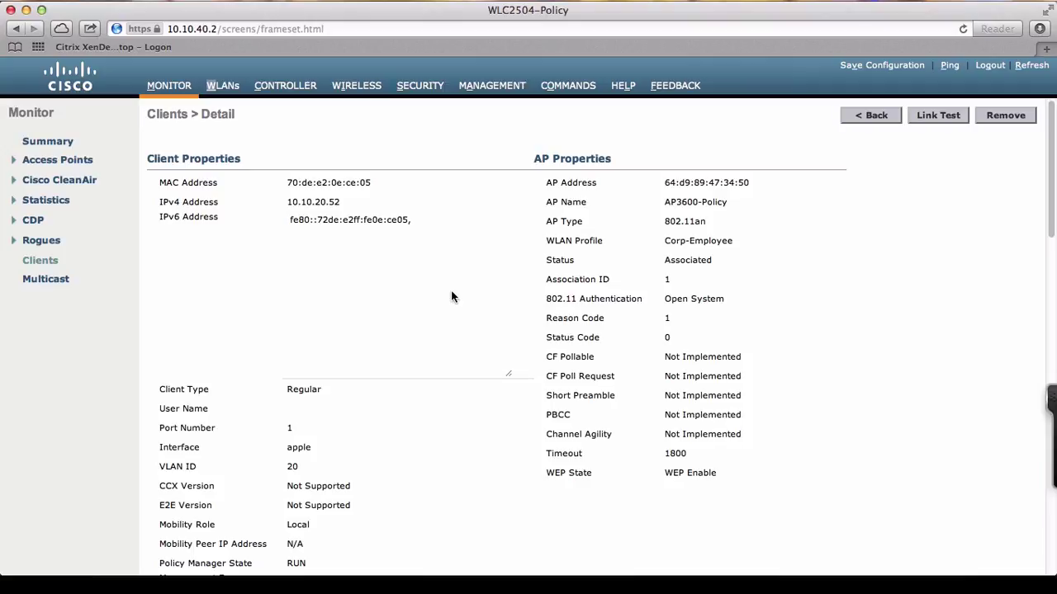
{"action": "key", "text": "super+bracketleft"}
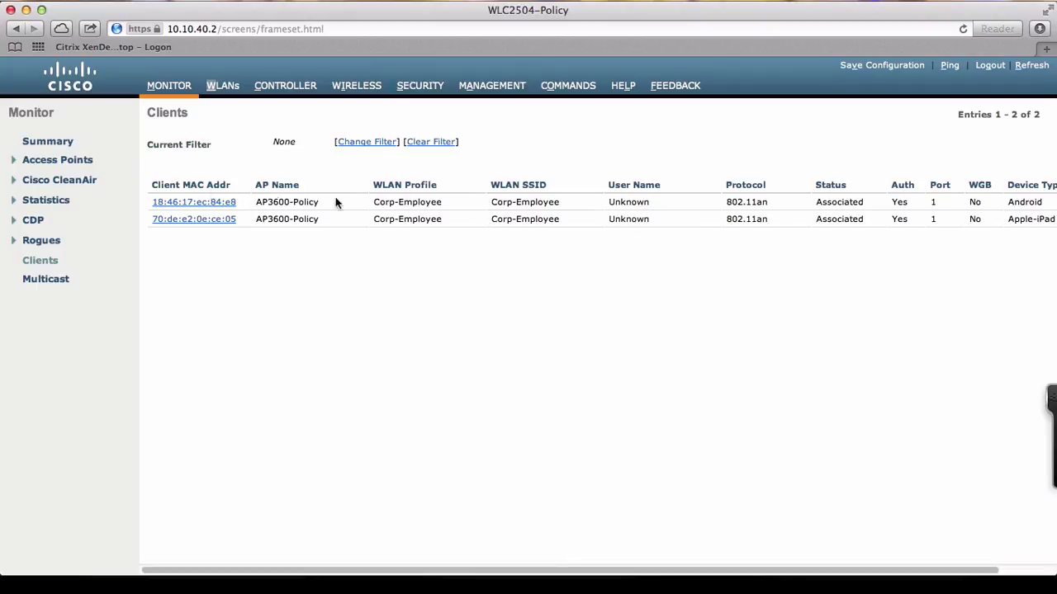
{"action": "left_click", "coordinate": [218, 204]}
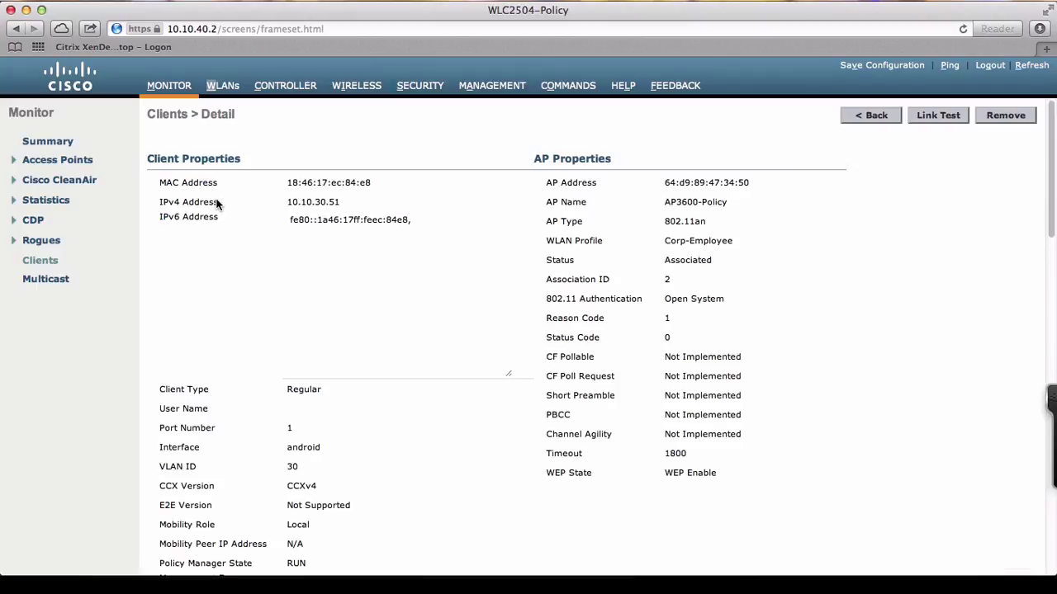